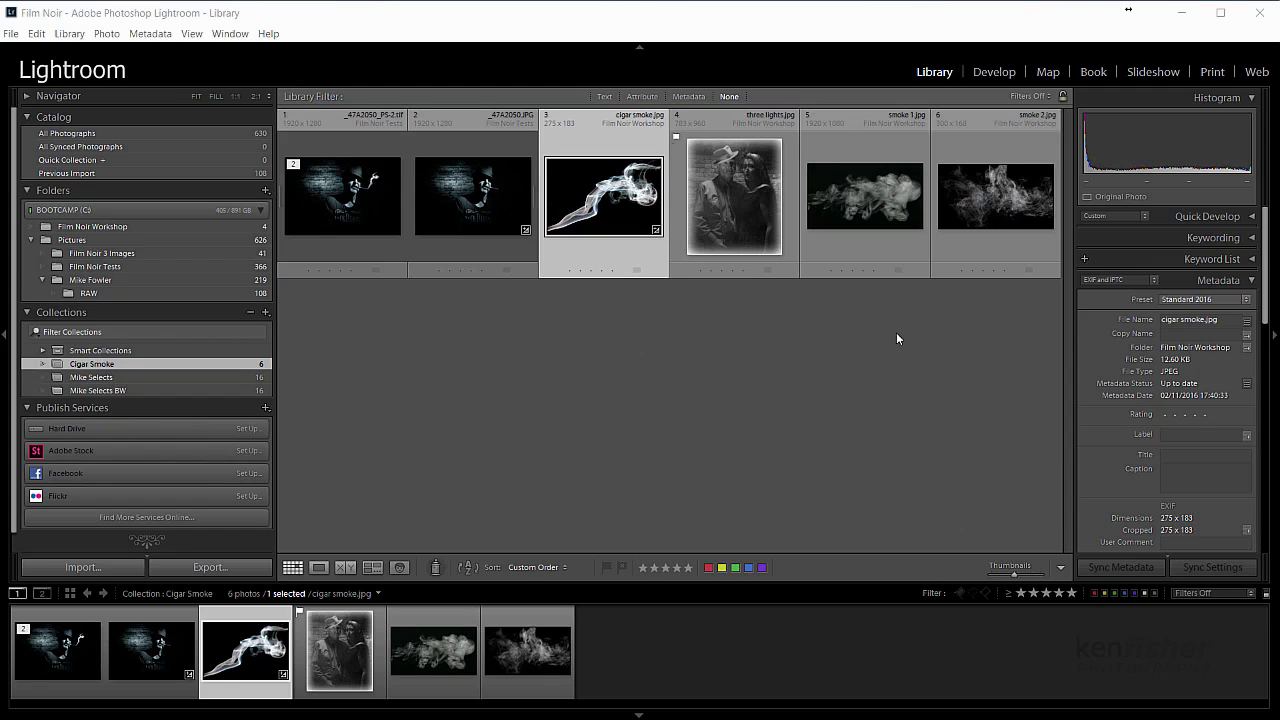
Step: Select the _47A2050.JPG portrait and the cigar smoke.jpg photo together in the Cigar Smoke collection
click(467, 201)
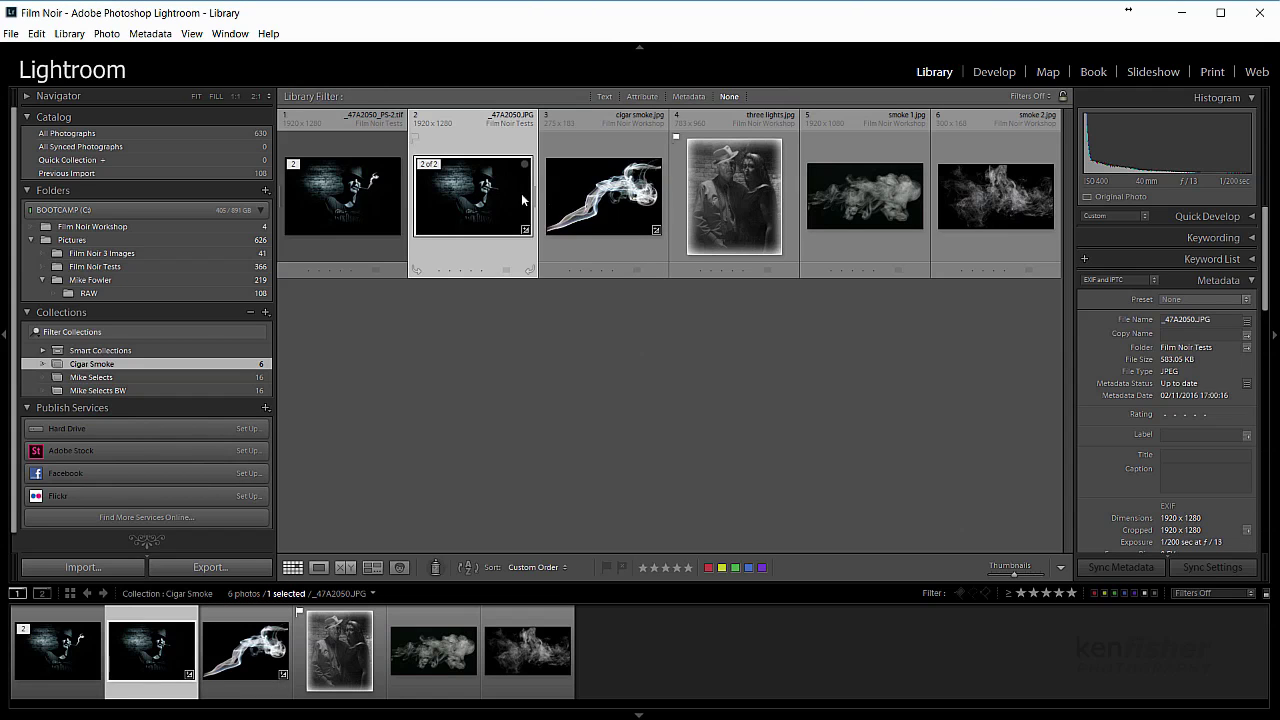
ctrl+click(603, 207)
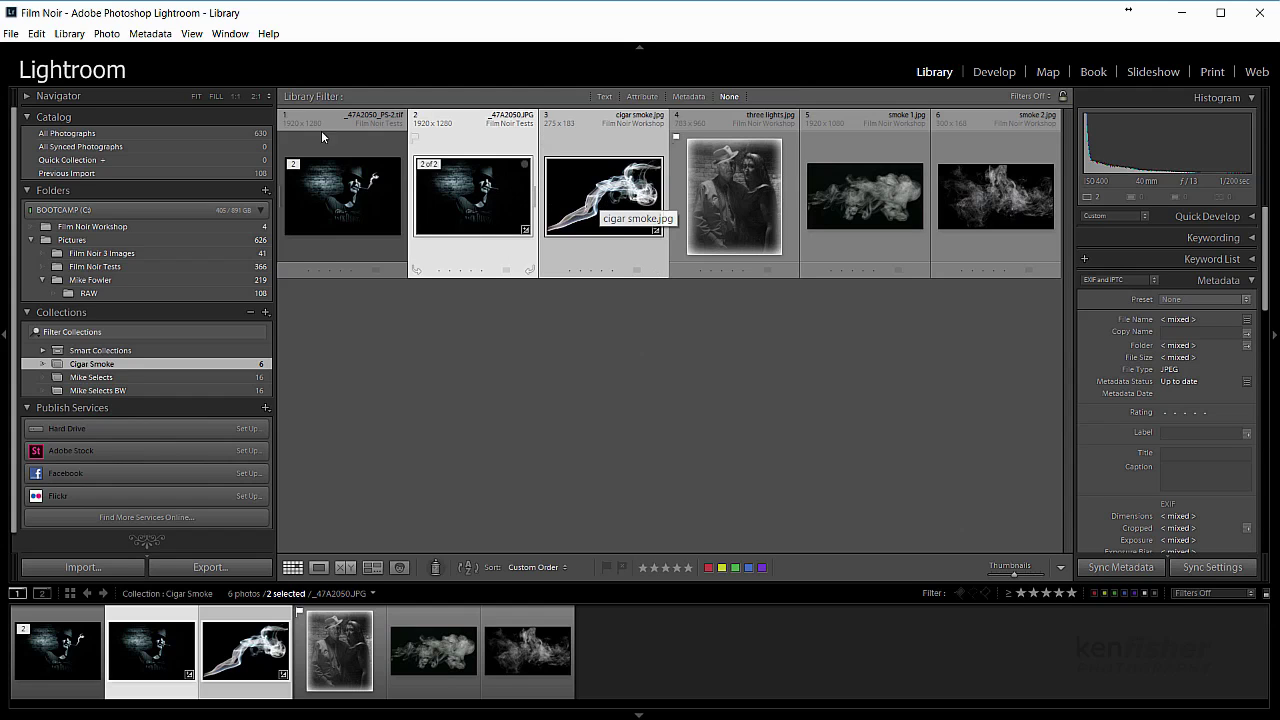
Step: Edit copies of both photos, with Lightroom adjustments, in Photoshop CC 2015.5
click(106, 33)
mouse_move(128, 141)
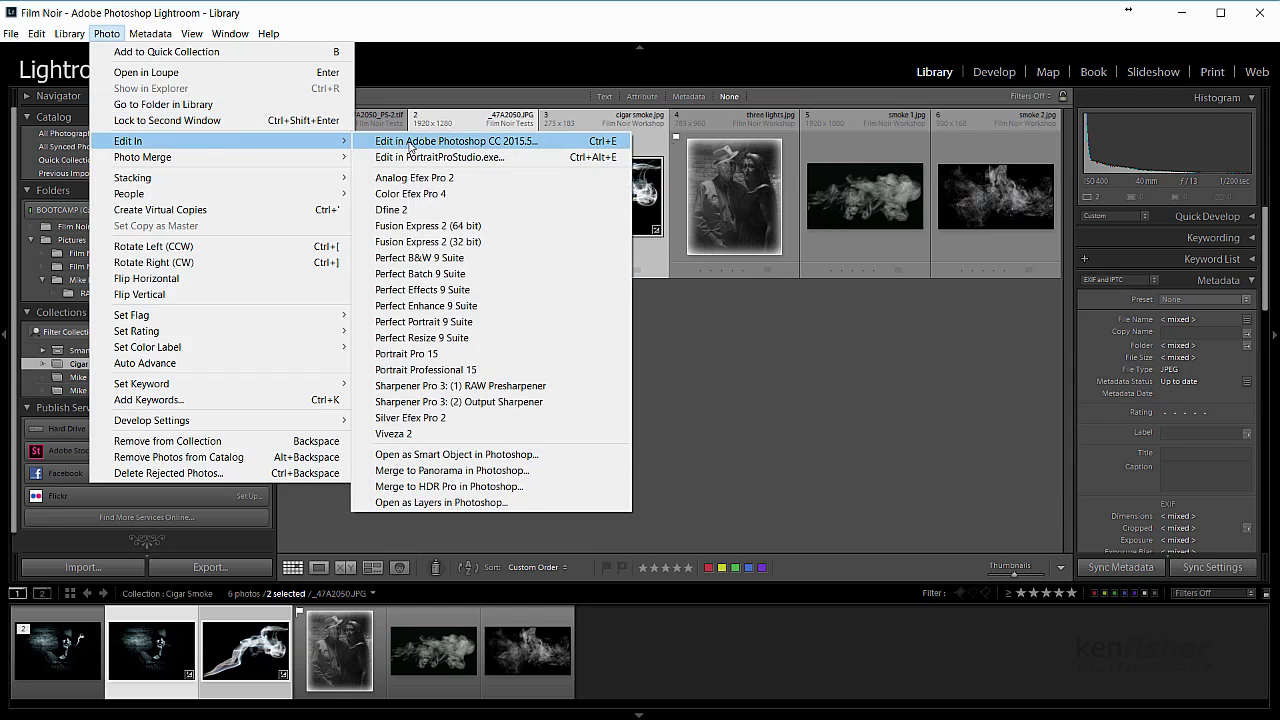
click(410, 143)
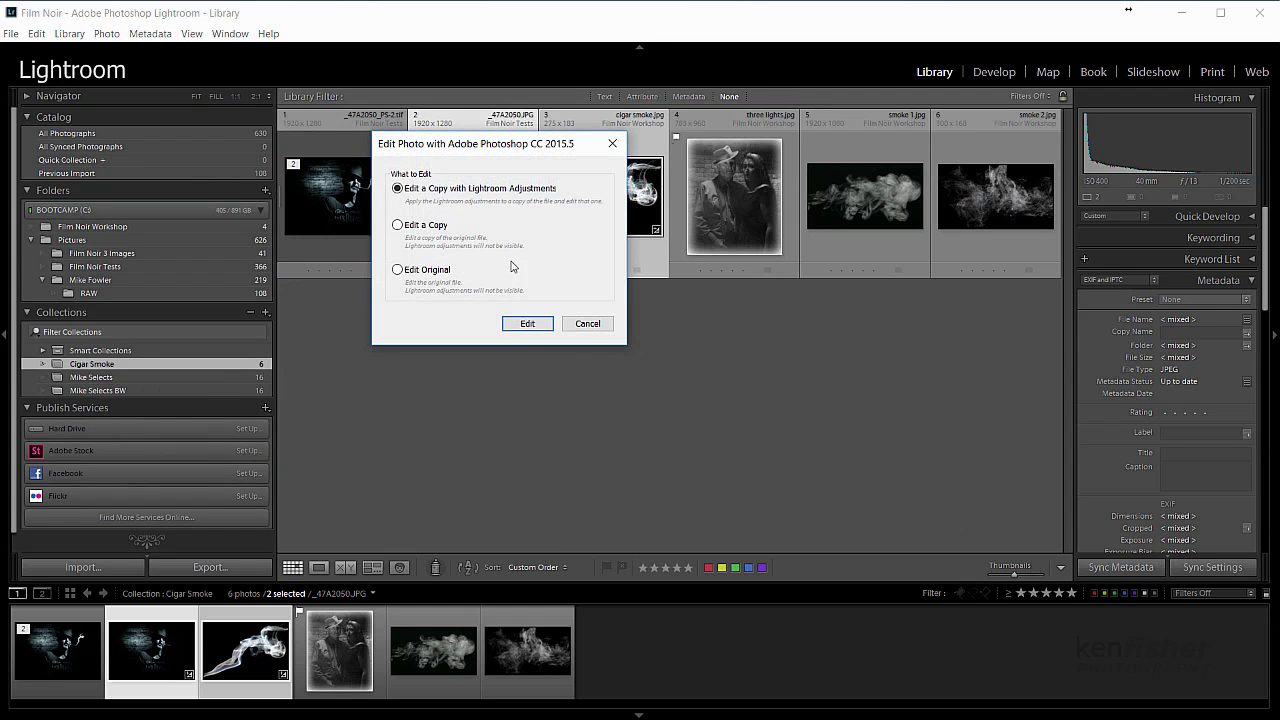
click(527, 323)
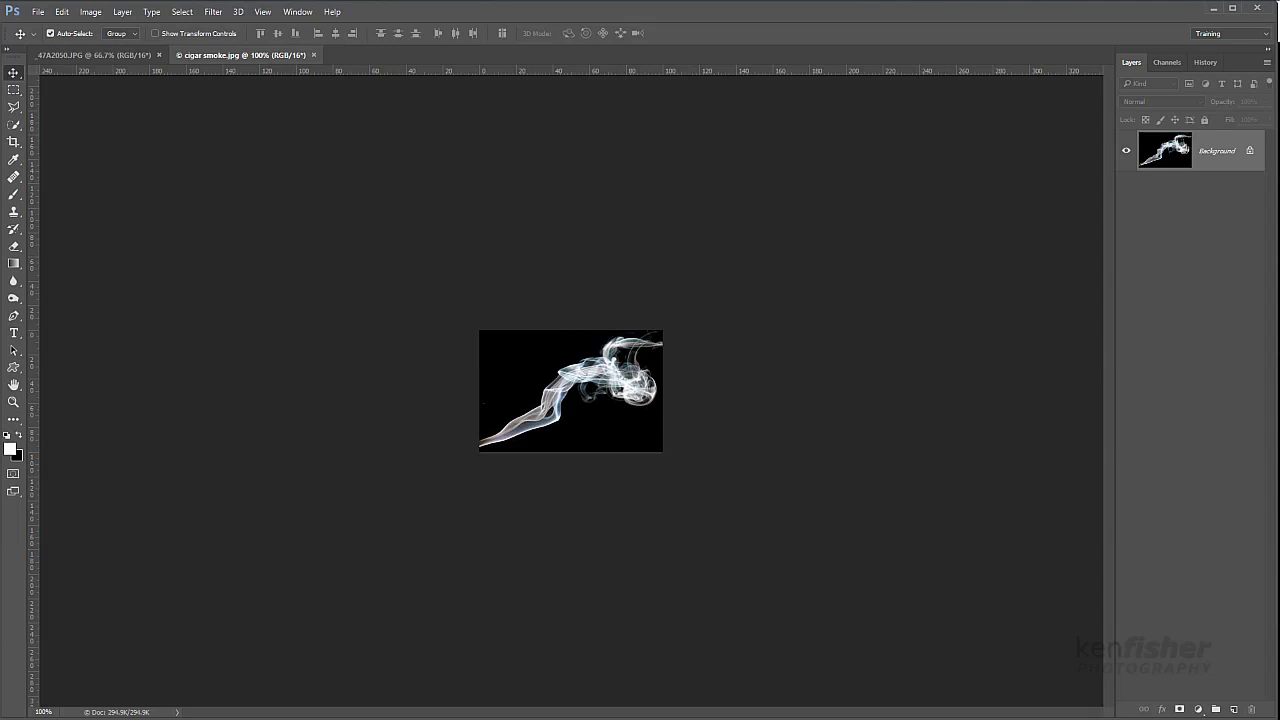
click(77, 57)
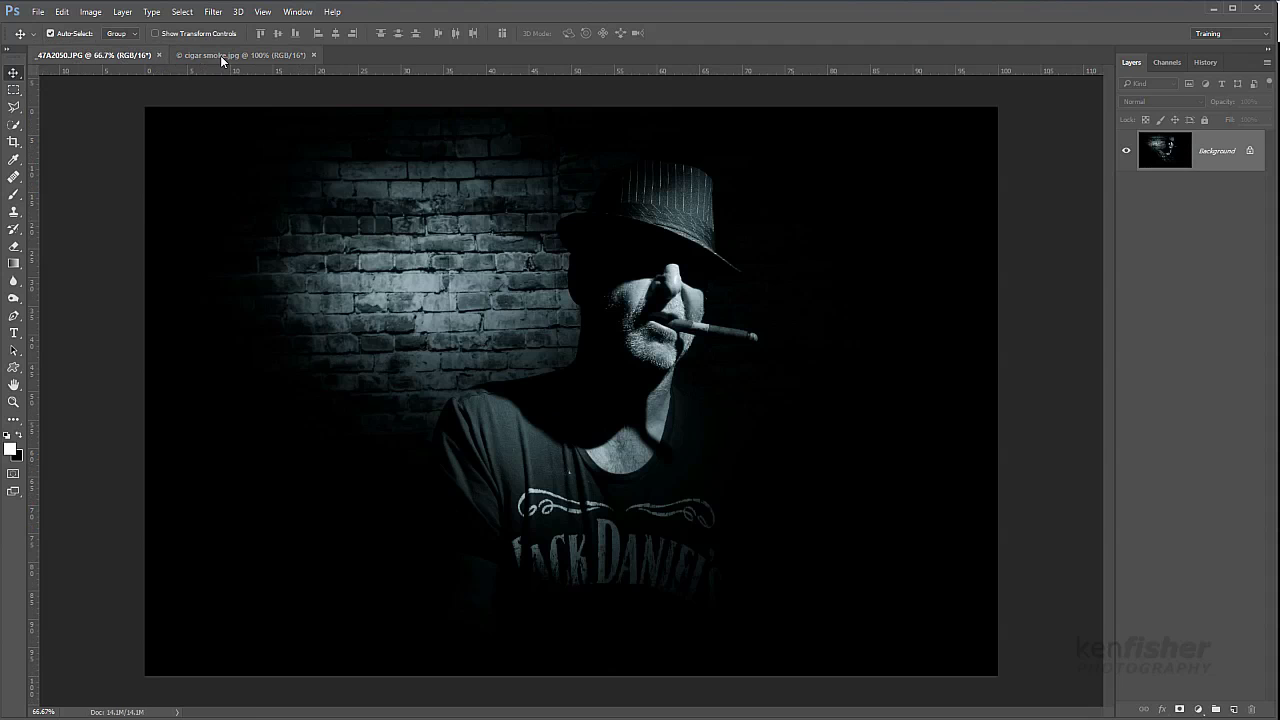
click(222, 56)
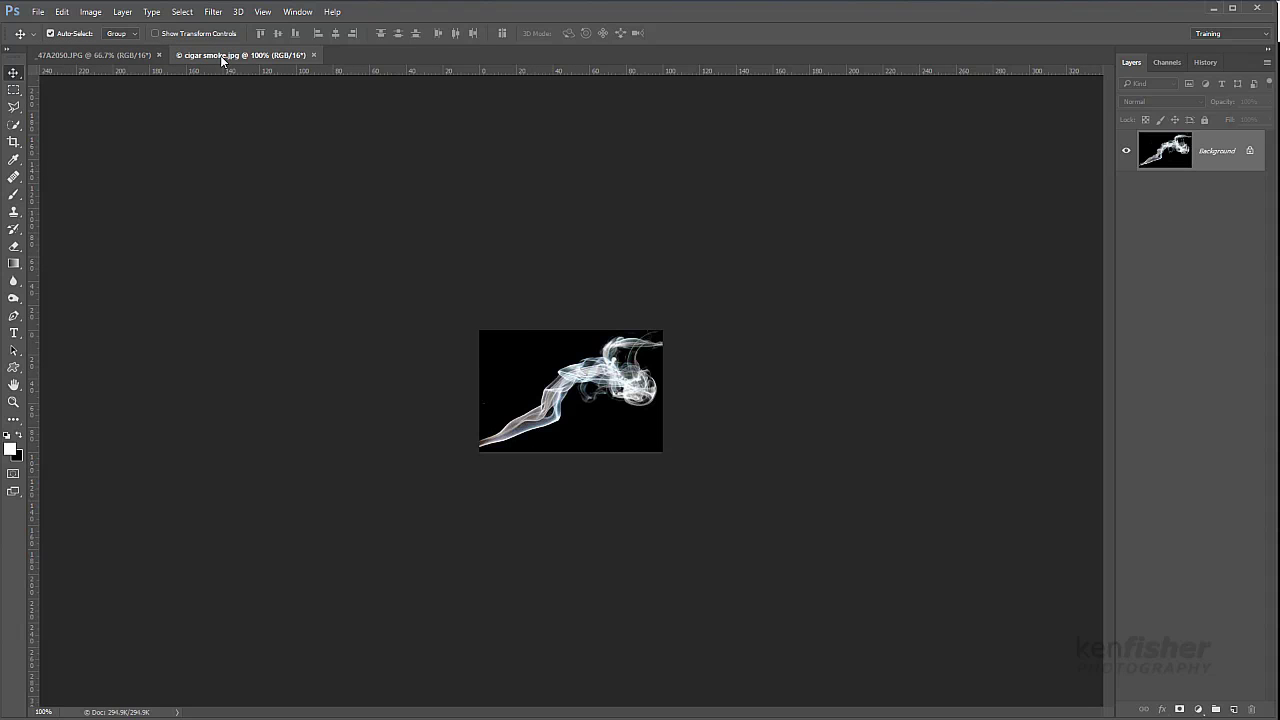
click(100, 57)
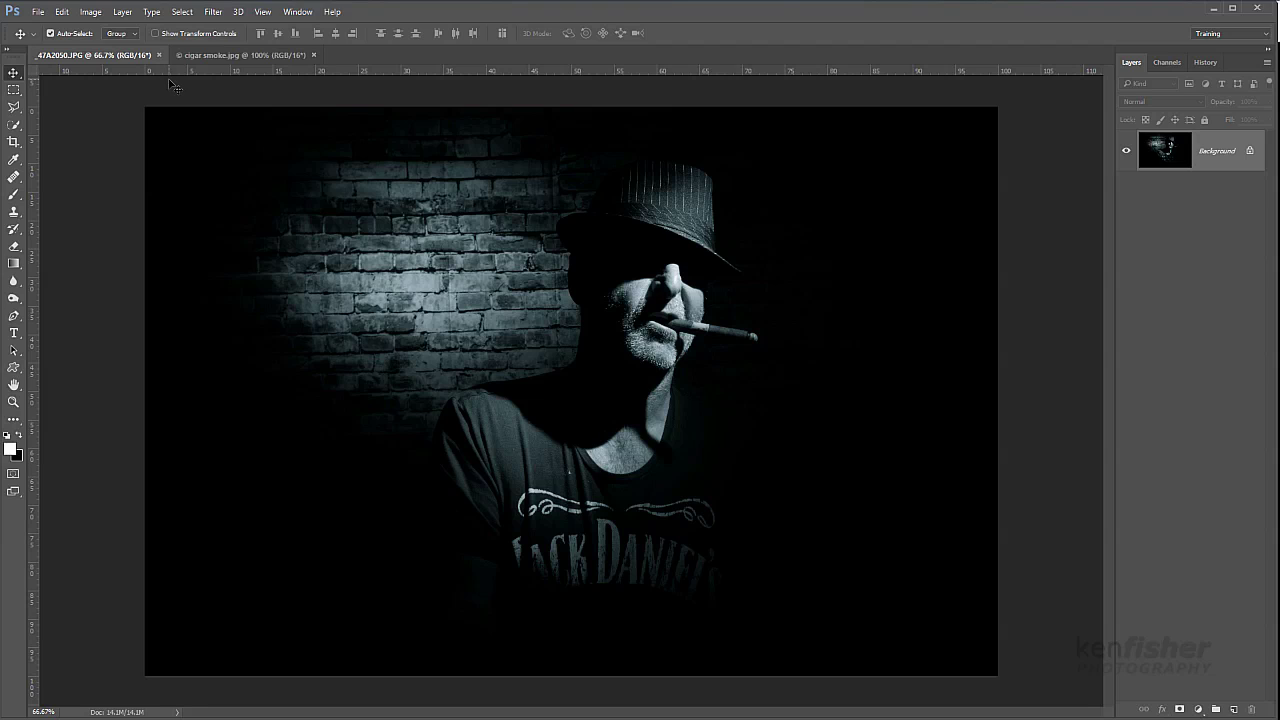
click(235, 56)
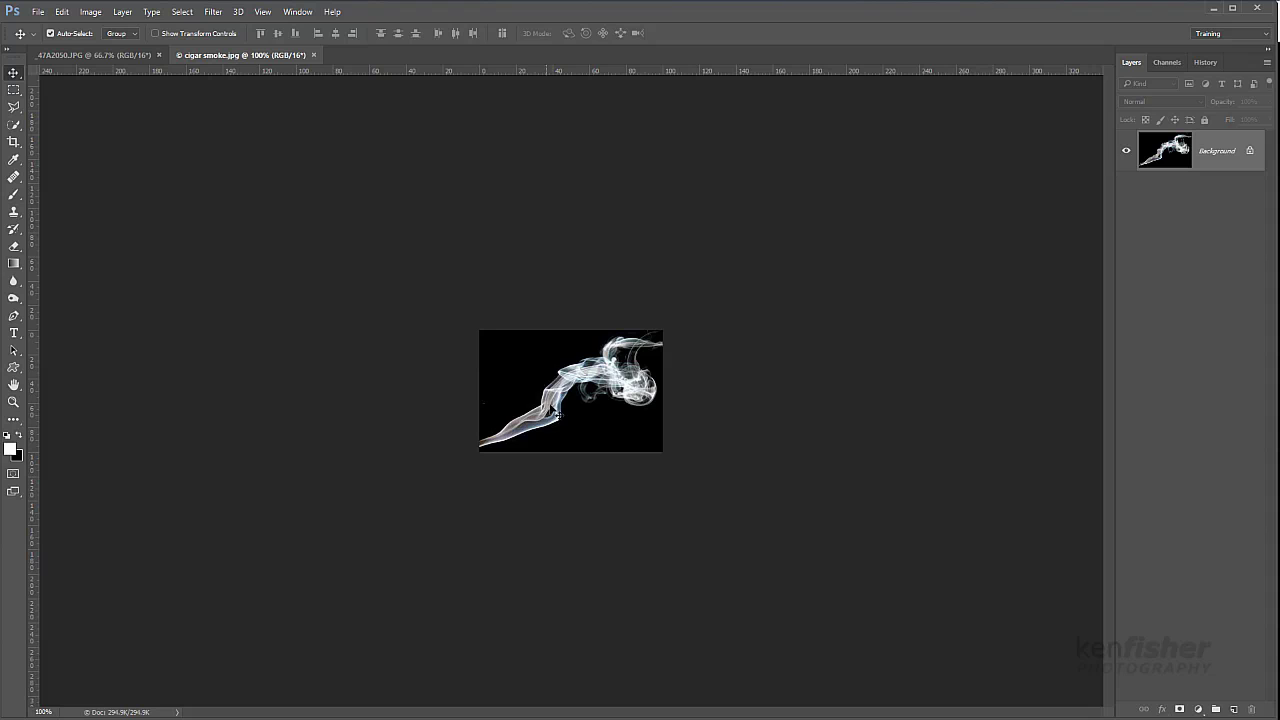
Step: Drag the smoke image into the portrait as Layer 1 and position it at the cigar tip
drag(556, 414, 103, 60)
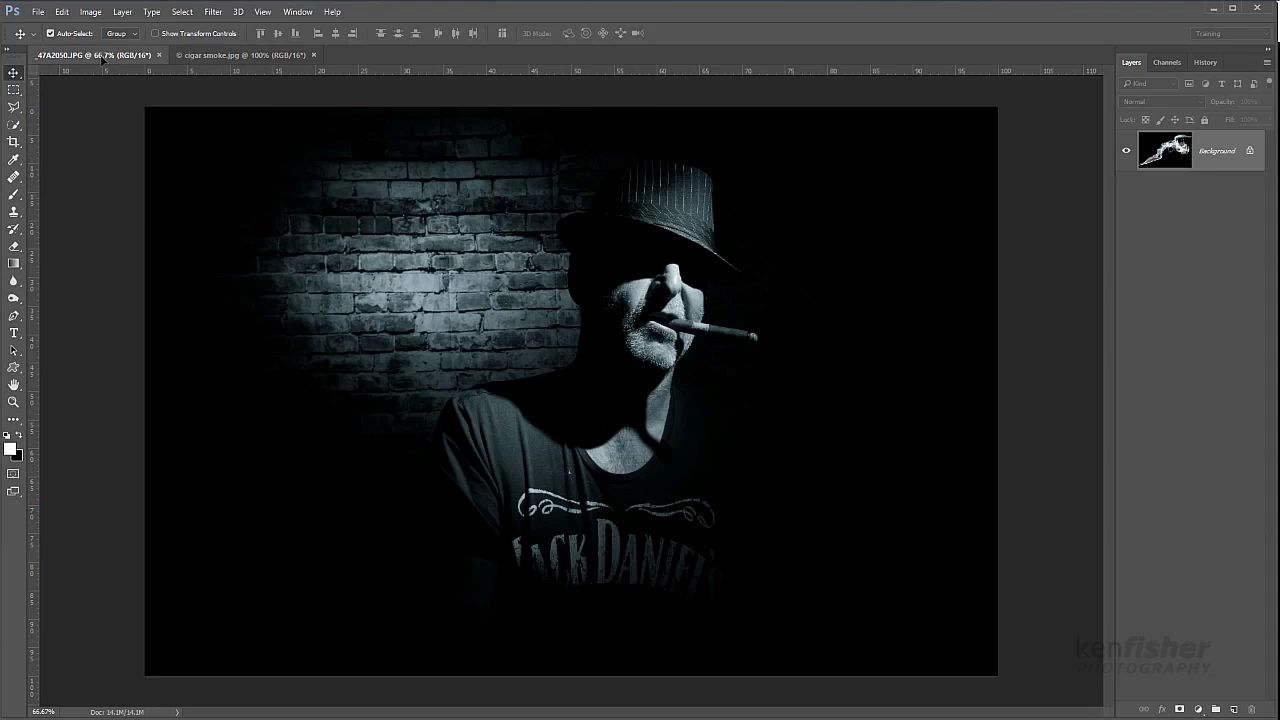
drag(103, 60, 525, 299)
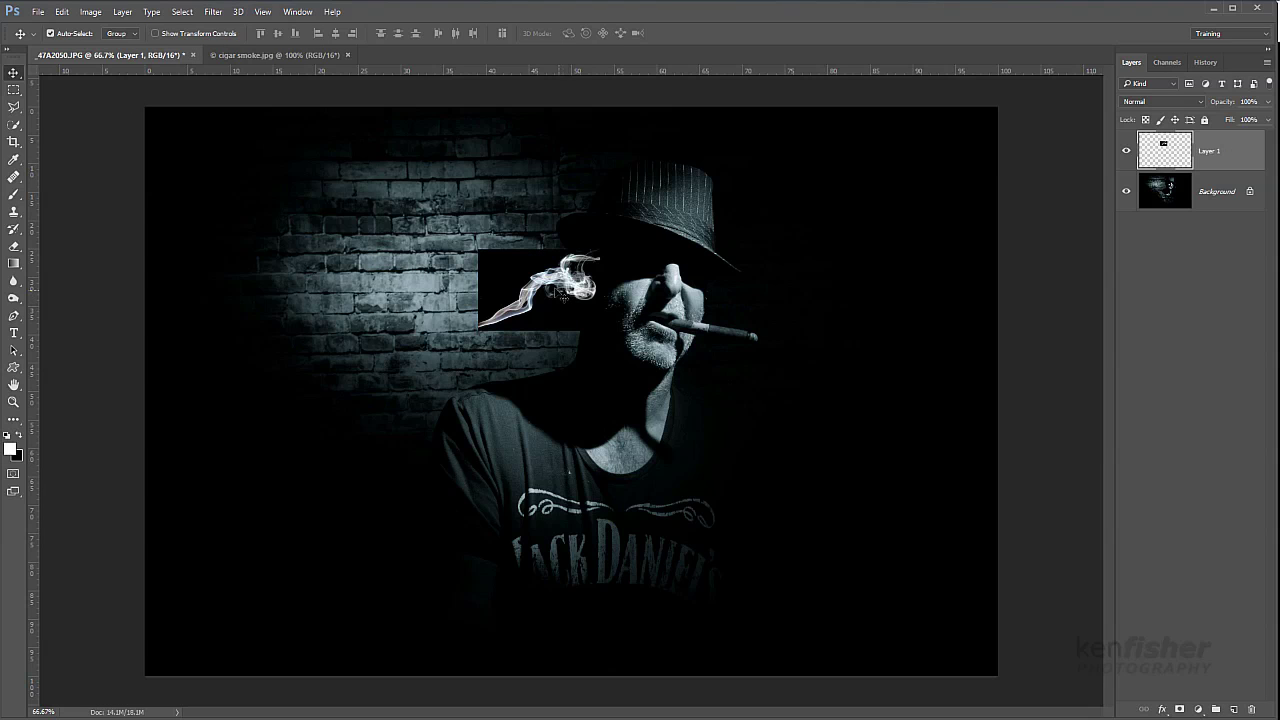
mouse_move(556, 316)
mouse_down()
mouse_move(706, 325)
mouse_move(840, 307)
mouse_move(831, 324)
mouse_up()
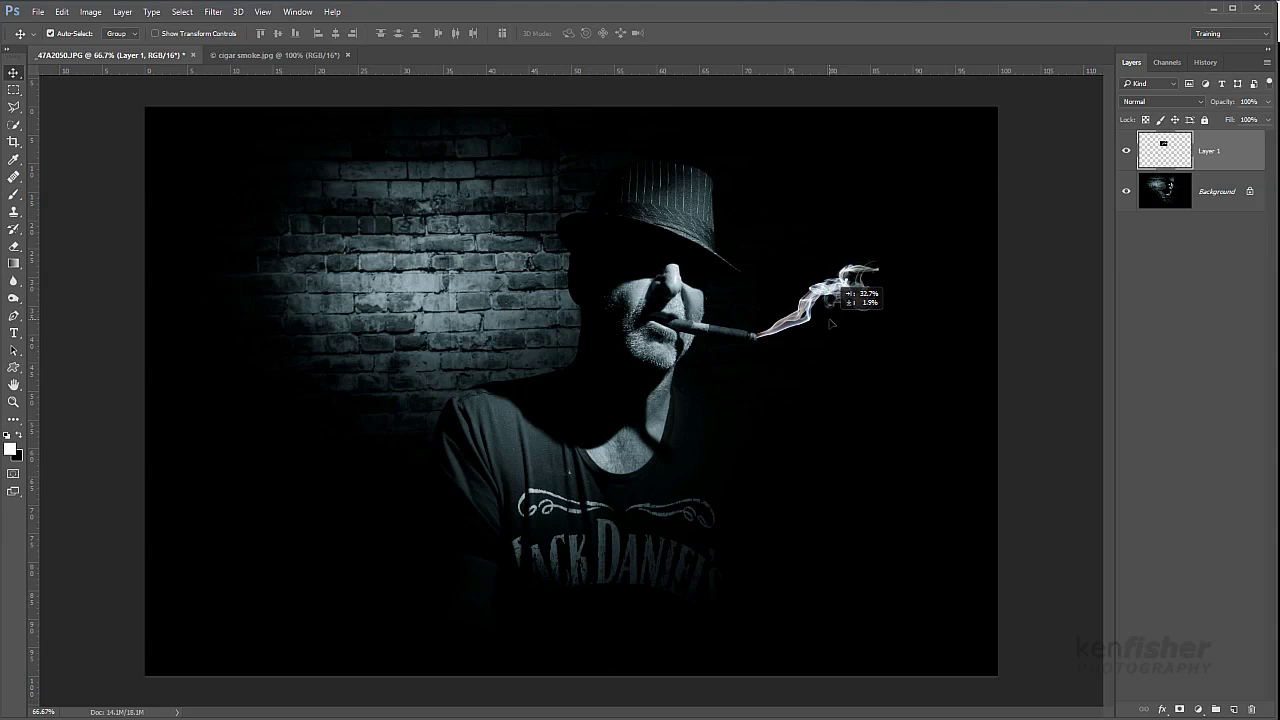
drag(830, 322, 831, 323)
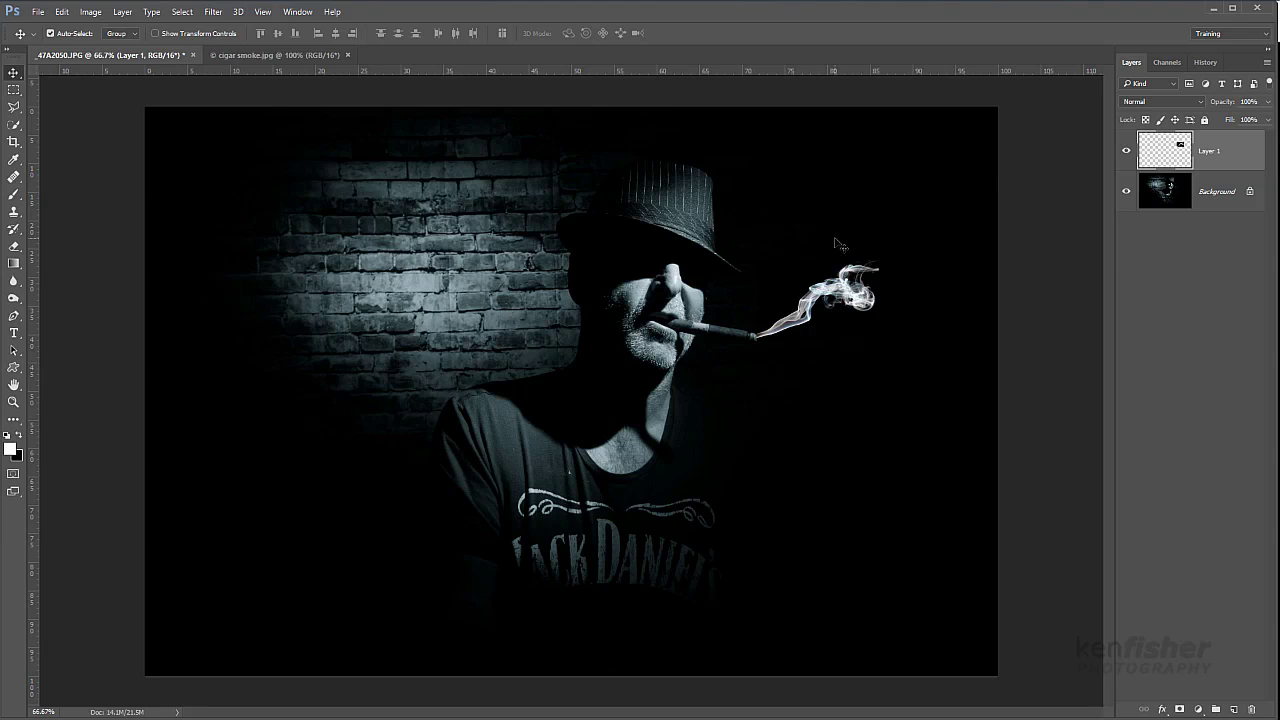
Step: Free Transform the smoke layer, rotating it upward and nudging it up to the cigar tip
key(ctrl+t)
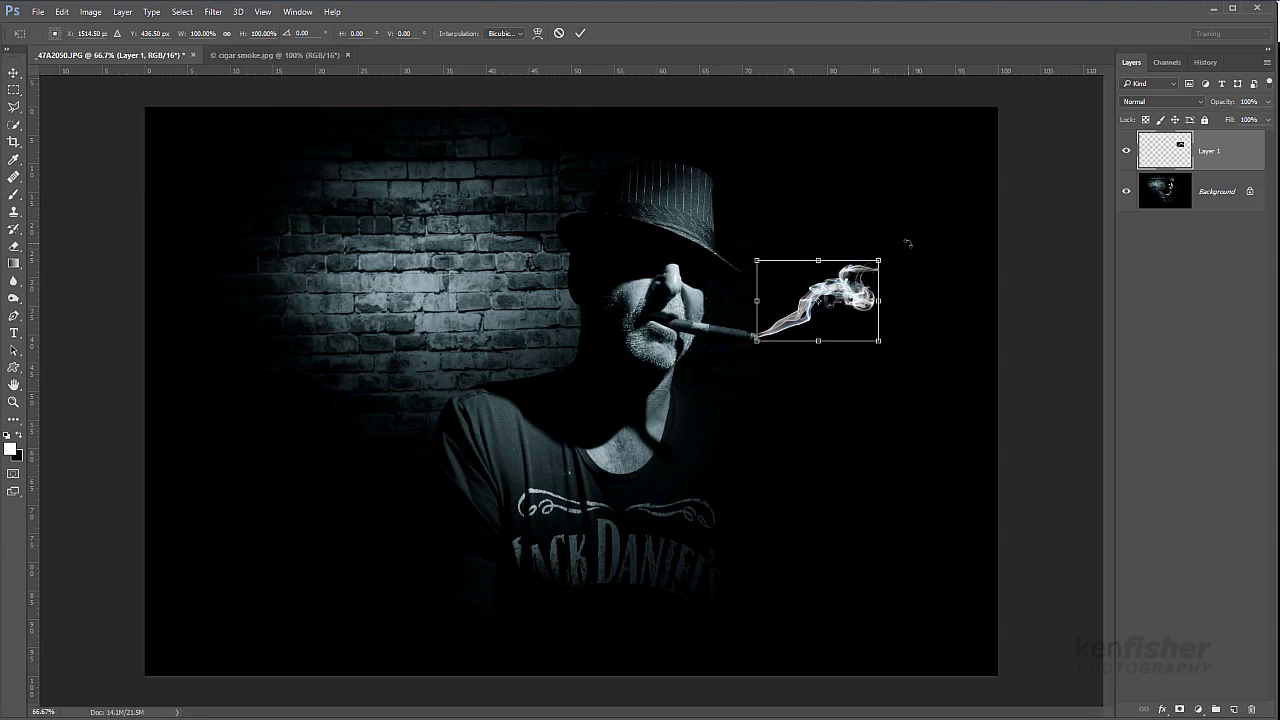
mouse_move(907, 242)
mouse_down()
mouse_move(876, 173)
mouse_move(835, 157)
mouse_up()
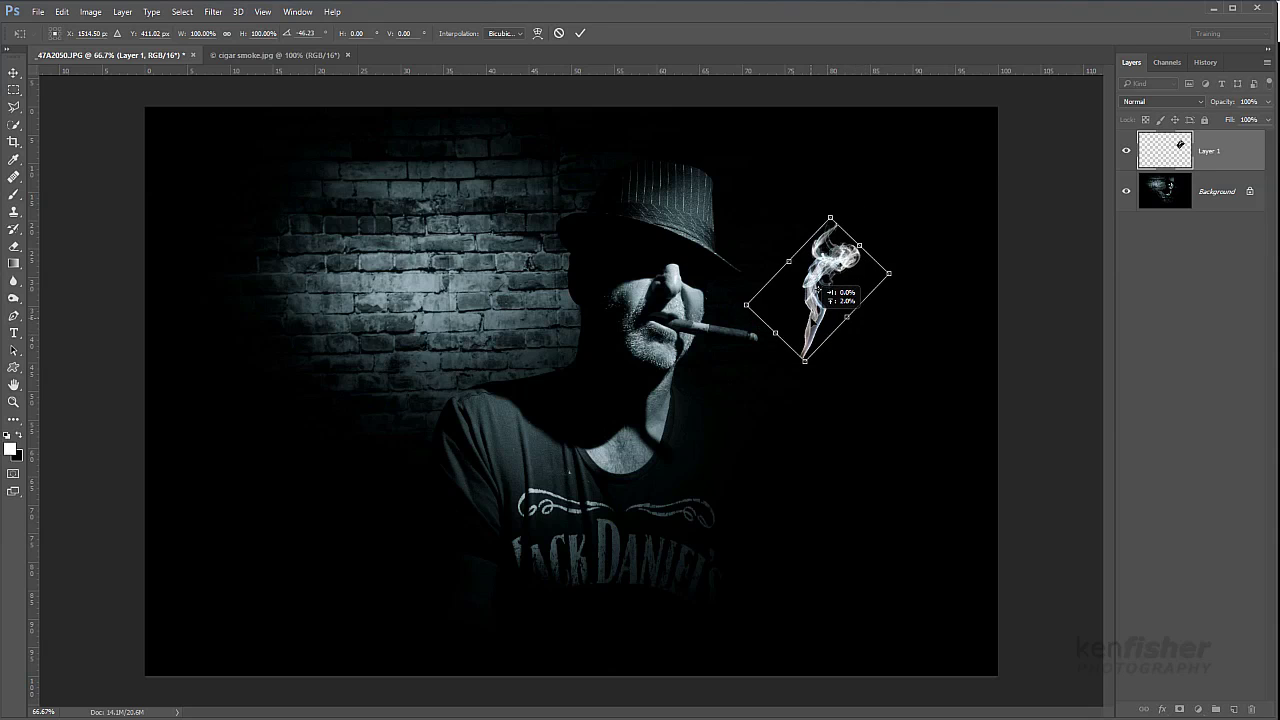
drag(812, 327, 775, 266)
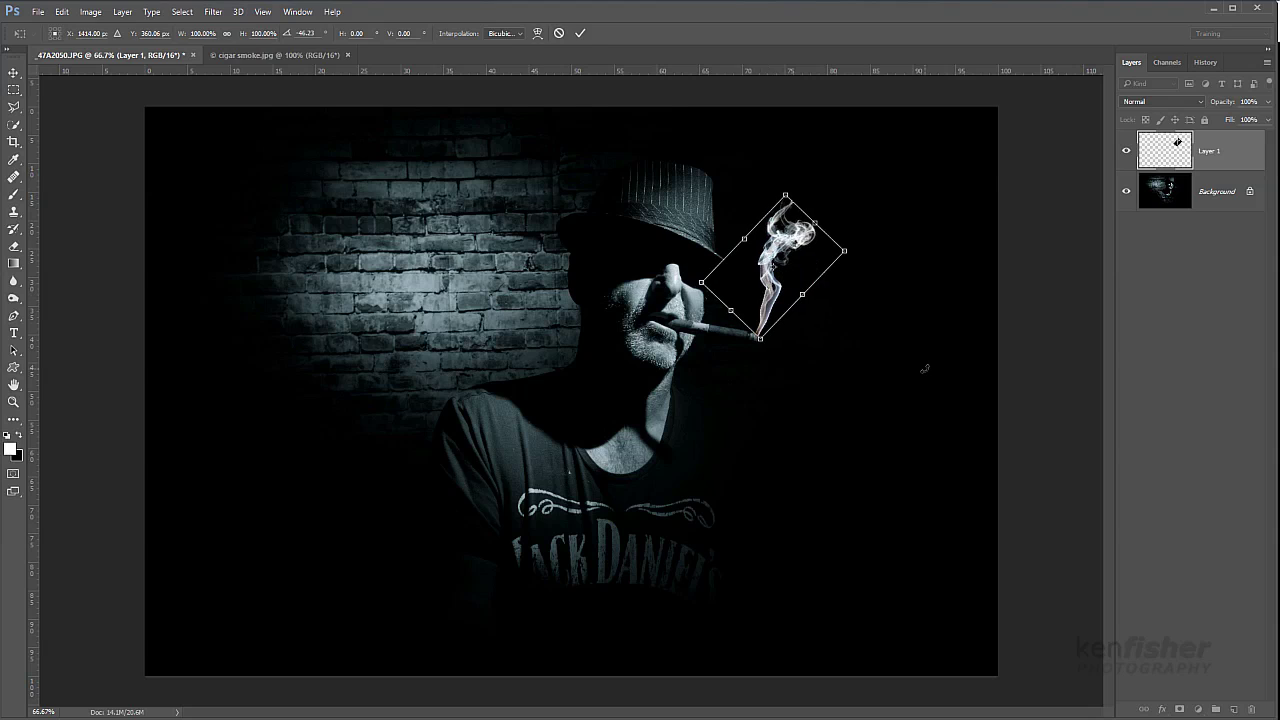
double_click(797, 267)
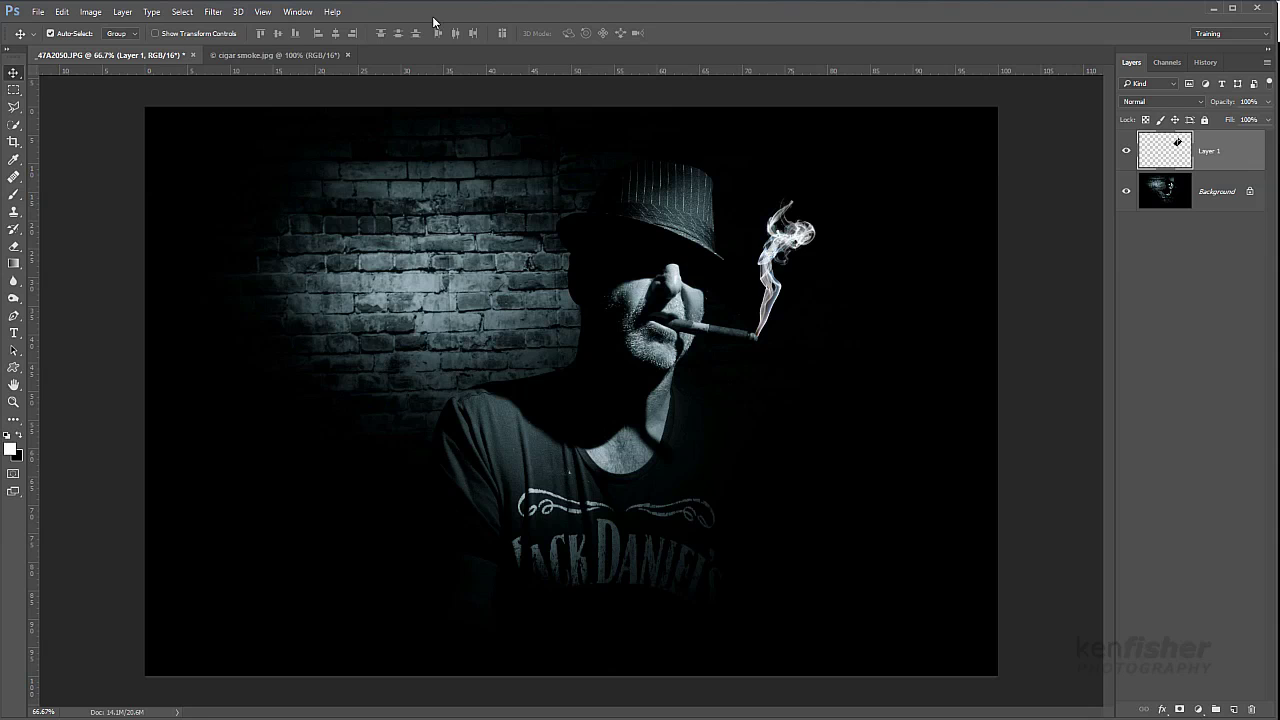
Step: Apply a Black & White adjustment to the smoke with a pale greyish-blue tint
click(89, 12)
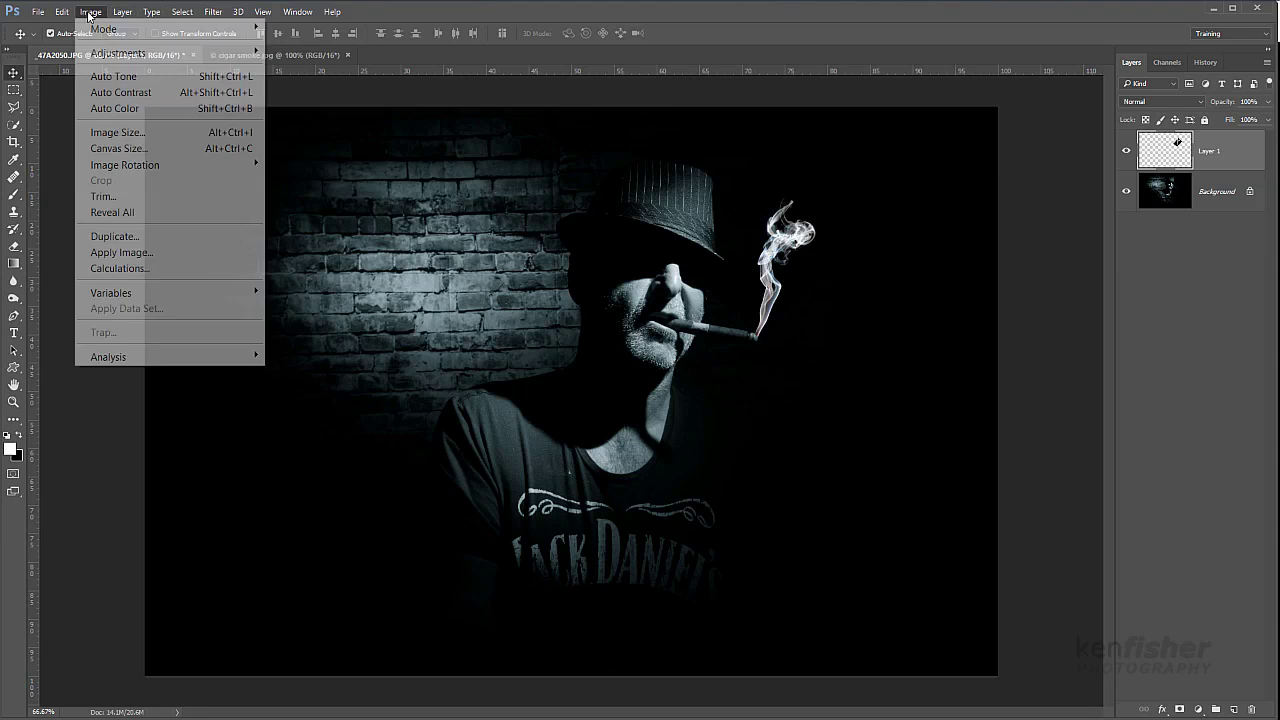
mouse_move(118, 53)
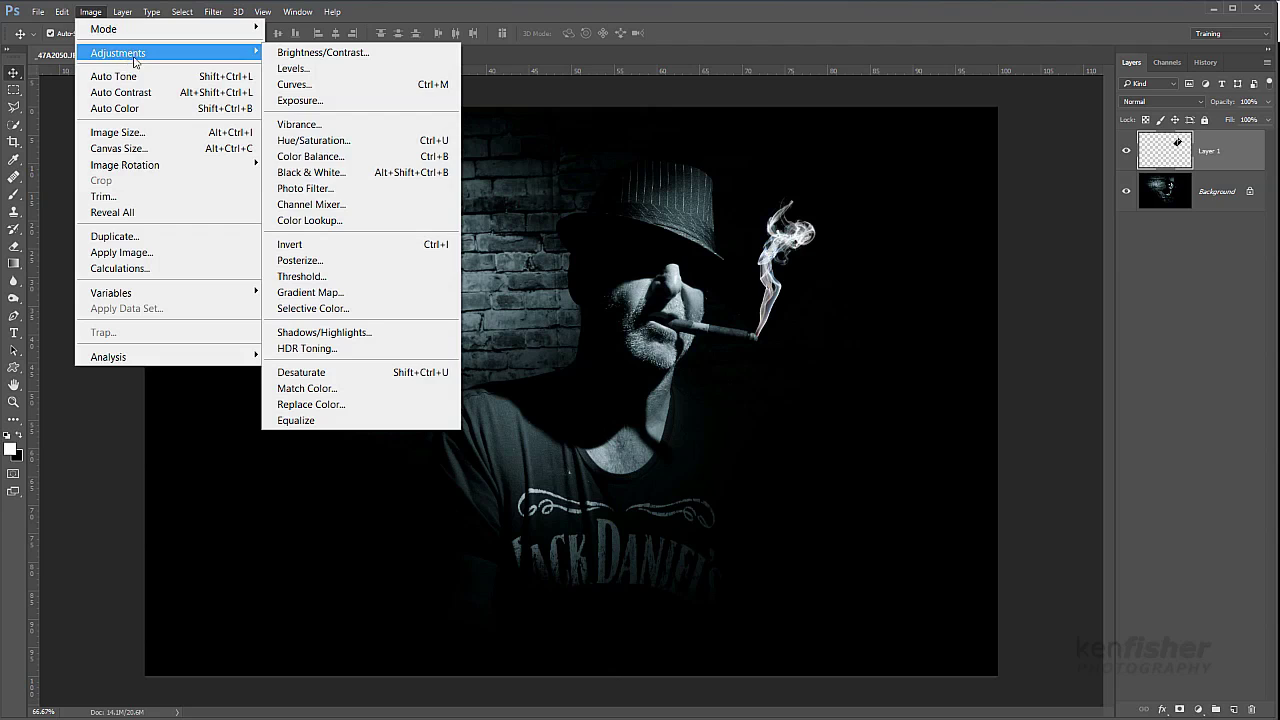
click(336, 178)
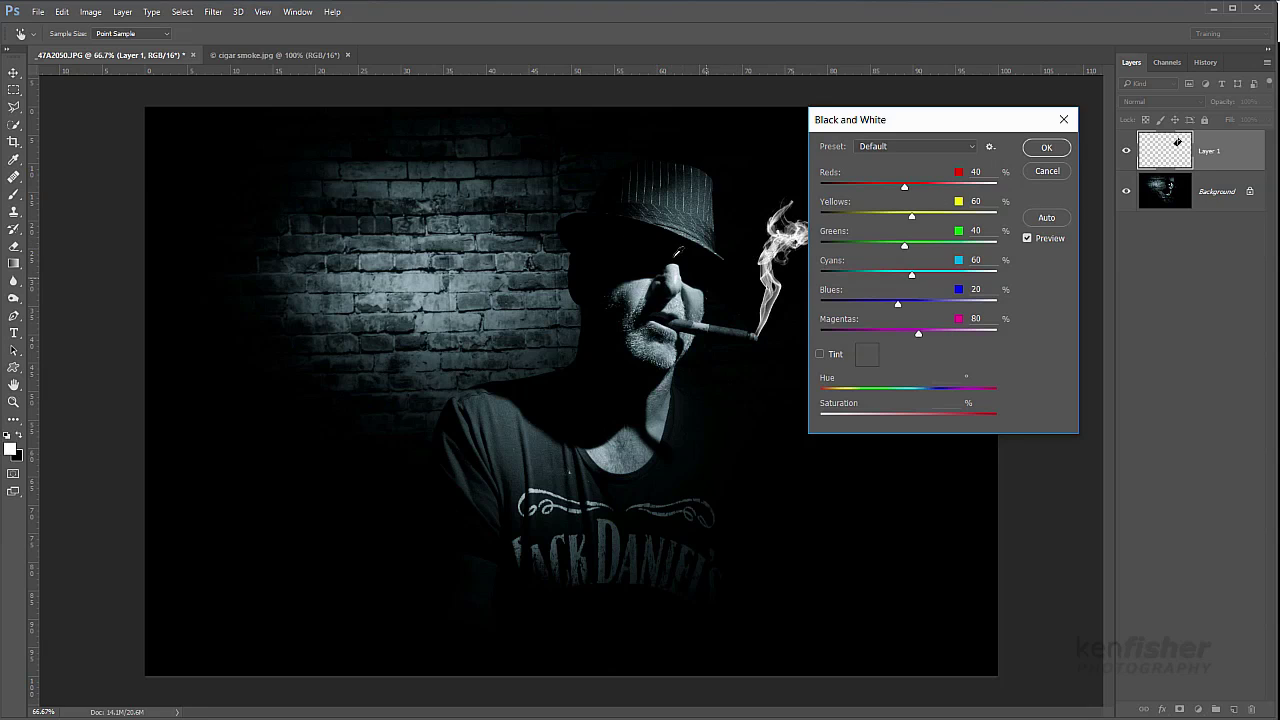
click(819, 353)
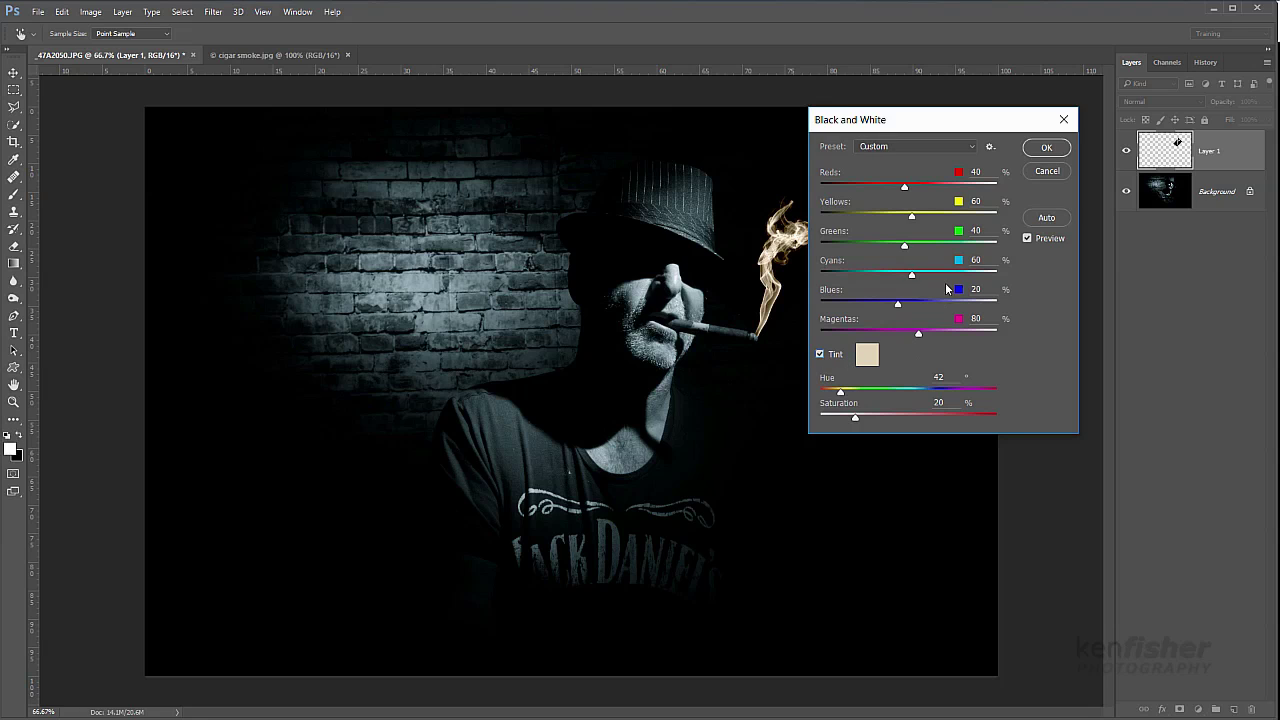
click(867, 354)
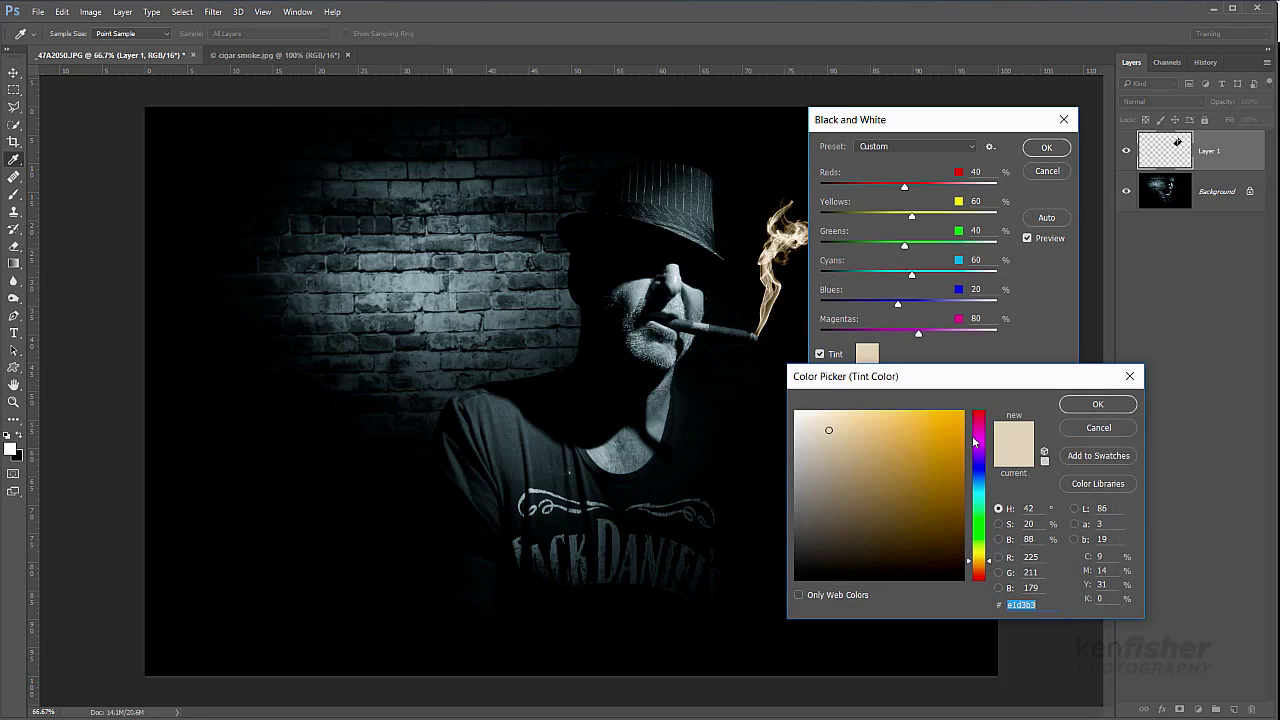
click(974, 483)
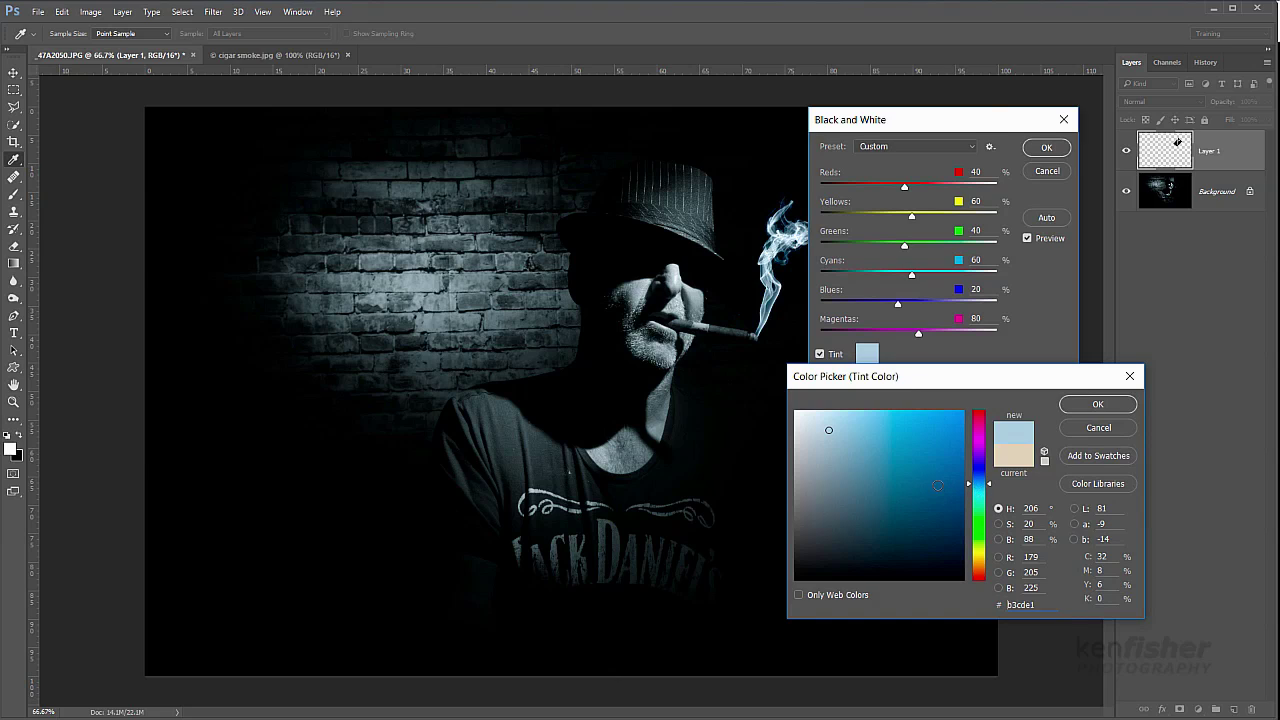
mouse_move(828, 430)
mouse_down()
mouse_move(814, 451)
mouse_move(831, 448)
mouse_move(840, 417)
mouse_move(795, 412)
mouse_move(800, 440)
mouse_move(821, 444)
mouse_up()
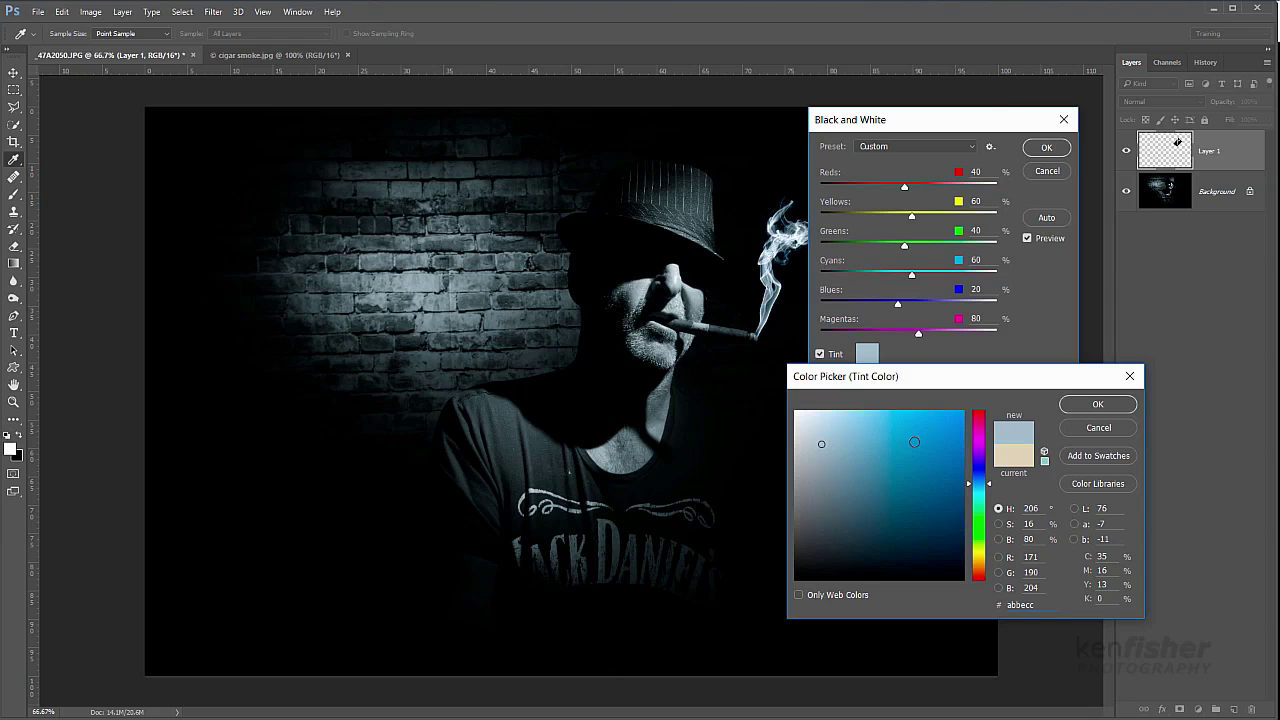
click(1098, 405)
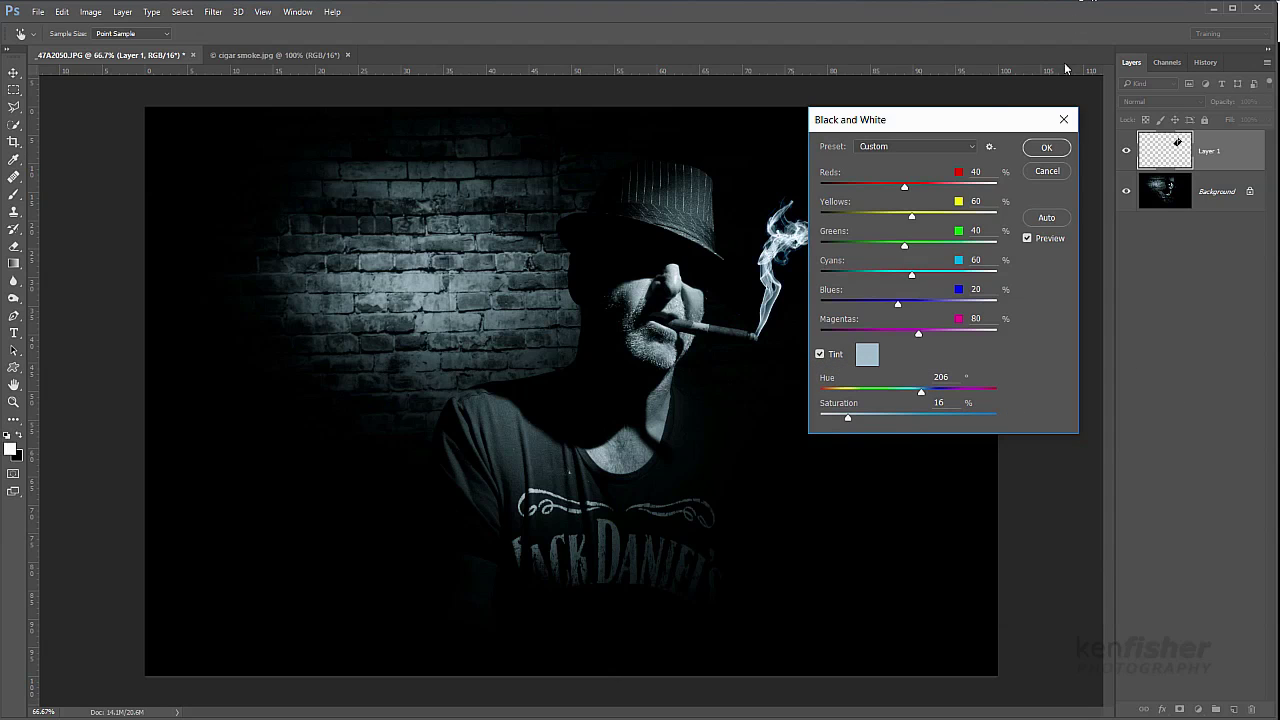
click(1043, 155)
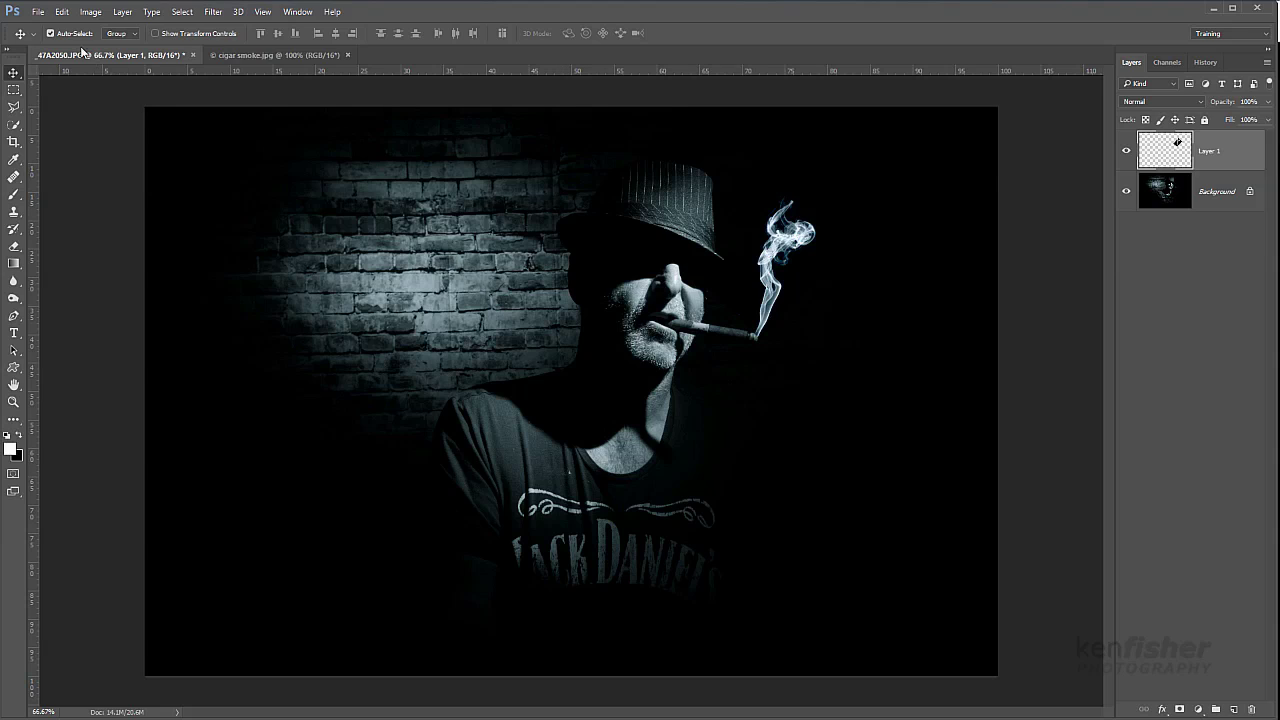
Step: Save the composite as _47A2050_PS-3.tif and select it in Lightroom's grid
click(37, 14)
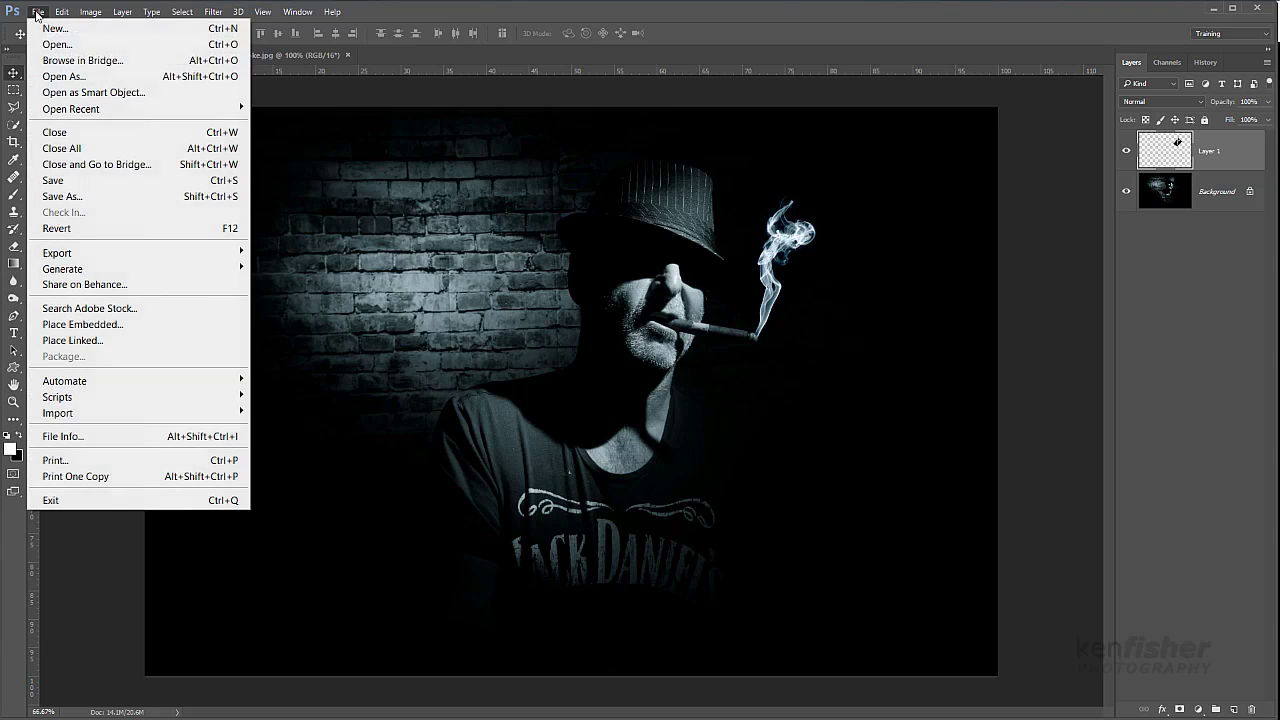
click(100, 184)
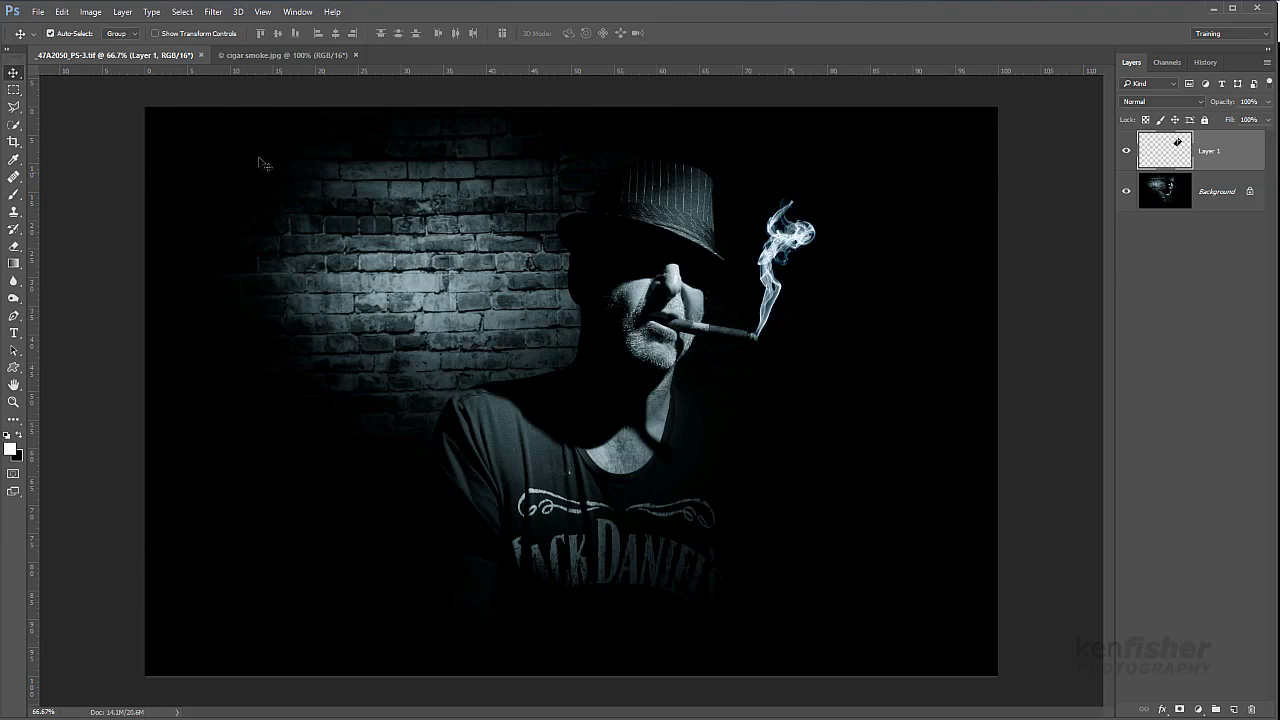
click(1214, 10)
click(280, 255)
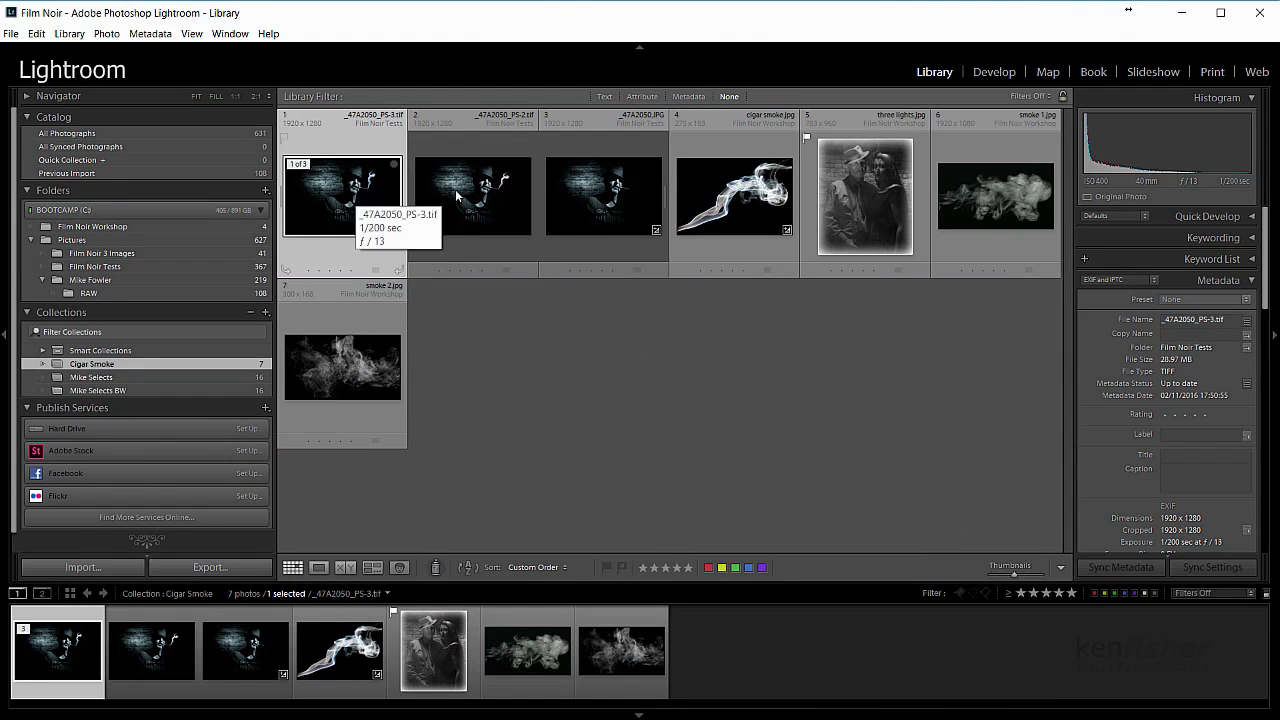
Step: View _47A2050_PS-3.tif enlarged in Loupe view
double_click(354, 199)
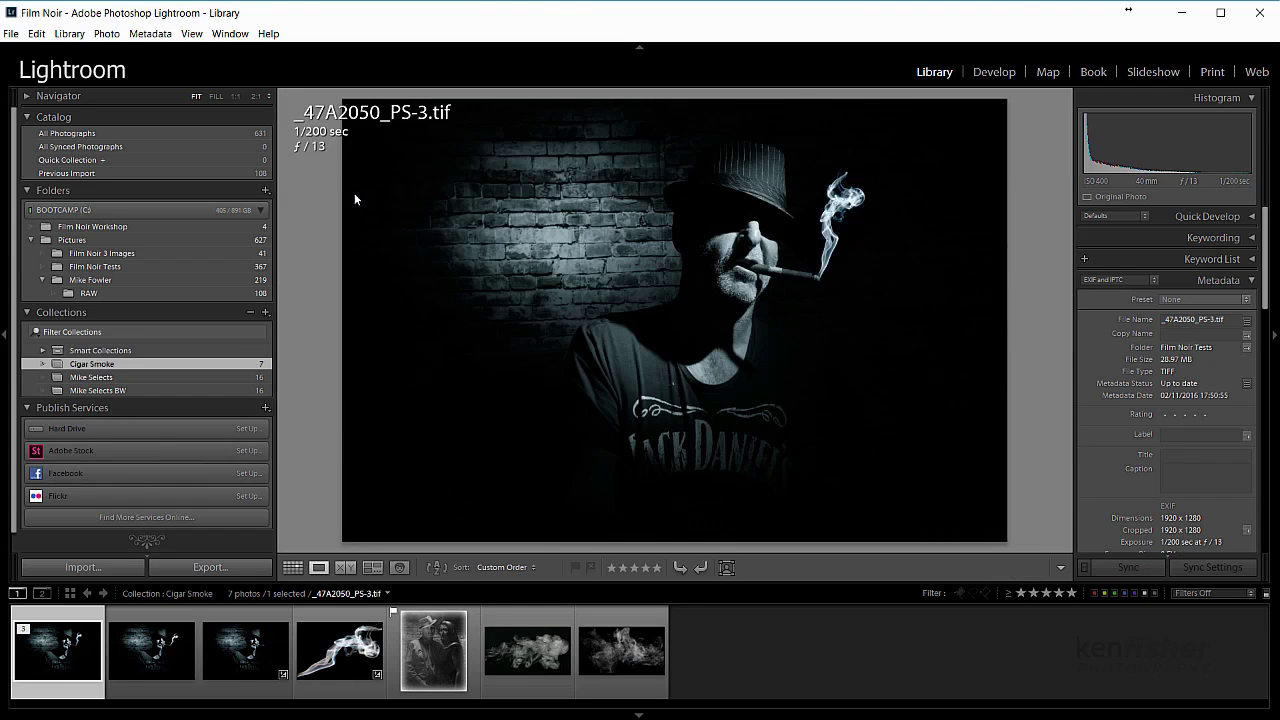